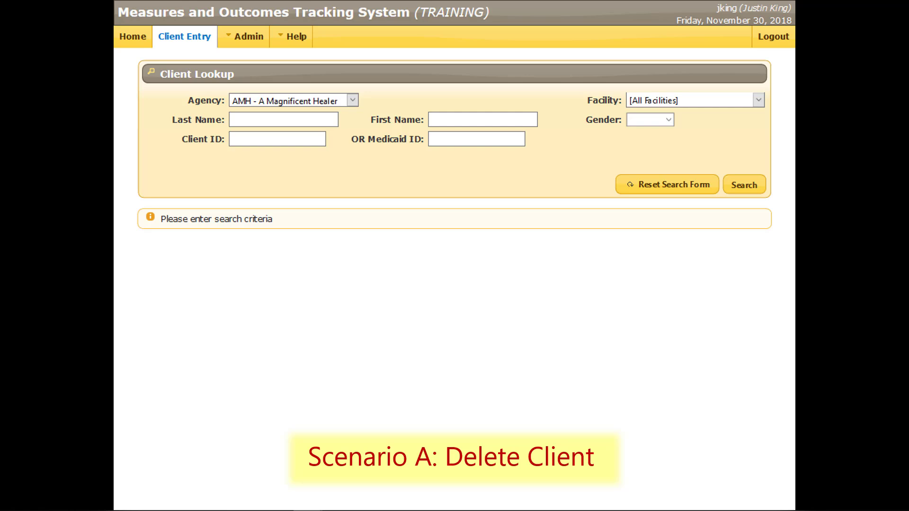
Look up the client by last name under agency and facility AMH - A Magnificent Healer and open the client's record.
{"action": "left_click", "coordinate": [353, 100]}
{"action": "left_click", "coordinate": [288, 116]}
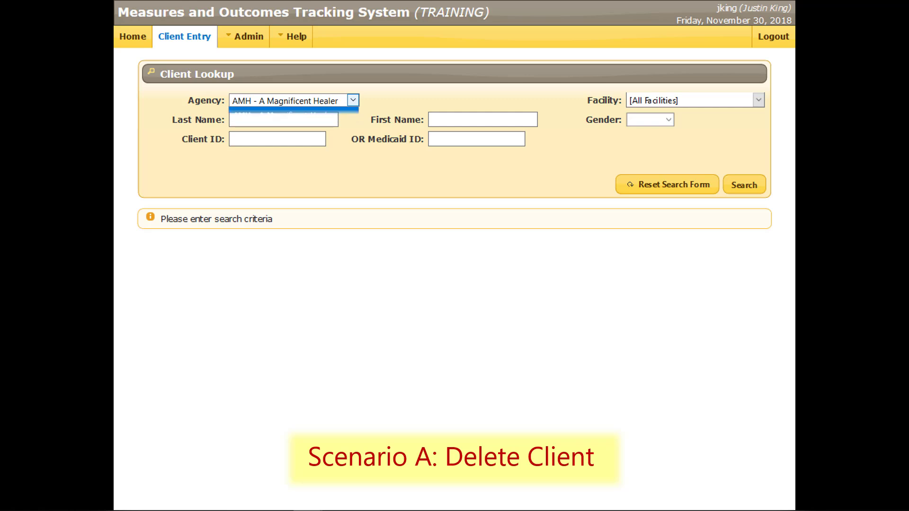
{"action": "left_click", "coordinate": [758, 100]}
{"action": "left_click", "coordinate": [681, 133]}
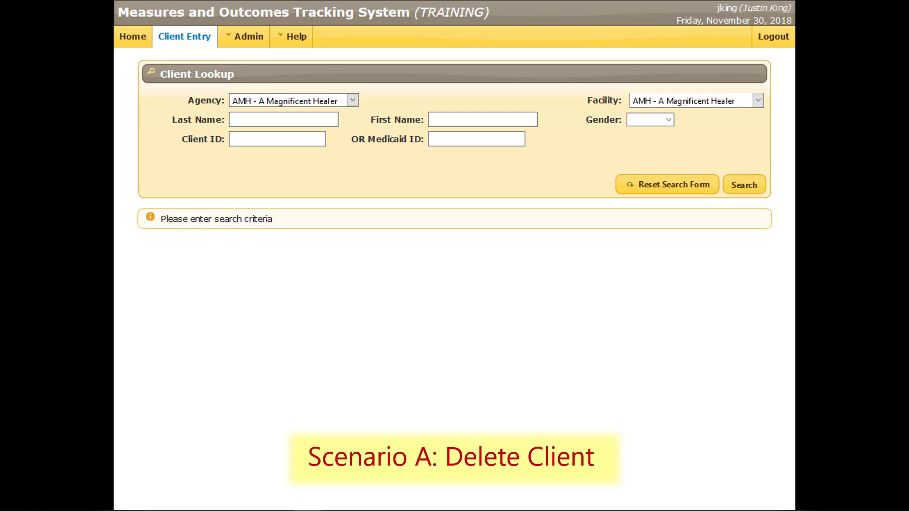
{"action": "type", "text": "Vendetti"}
{"action": "left_click", "coordinate": [739, 189]}
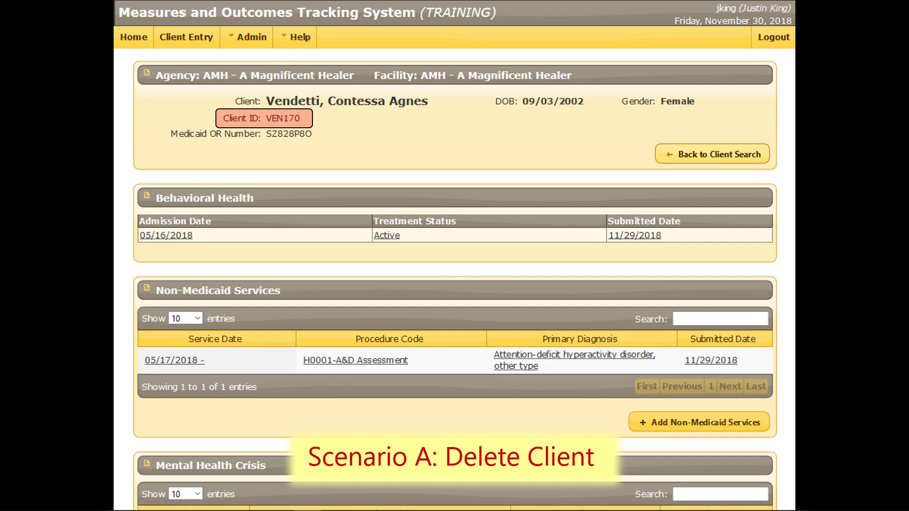
Take the client ID from the client's record and use it to delete the entire client record, confirming the deletion.
{"action": "left_click_drag", "start_coordinate": [266, 118], "coordinate": [301, 119]}
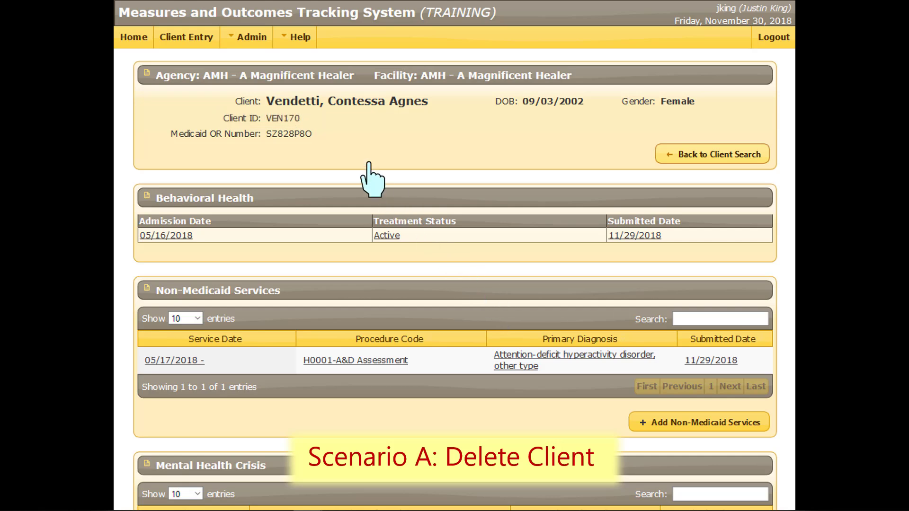
{"action": "left_click", "coordinate": [246, 39]}
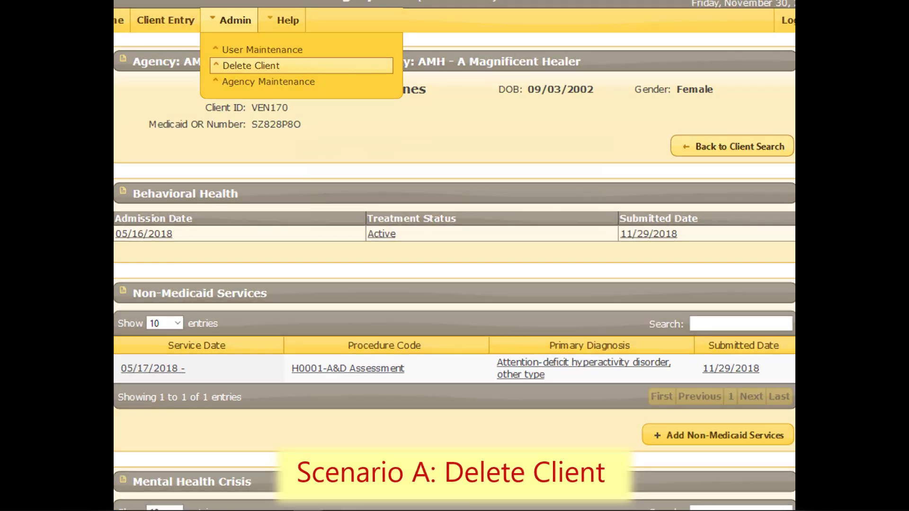
{"action": "left_click", "coordinate": [276, 82]}
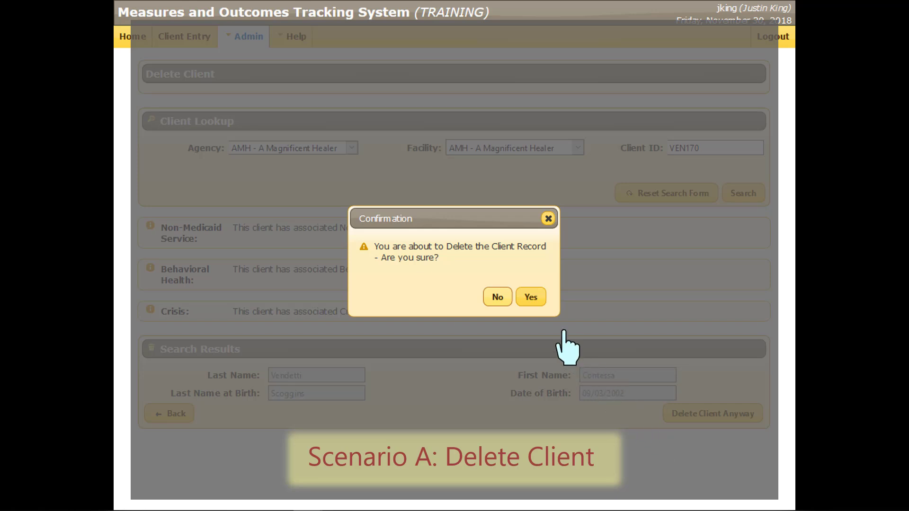
{"action": "left_click", "coordinate": [530, 298]}
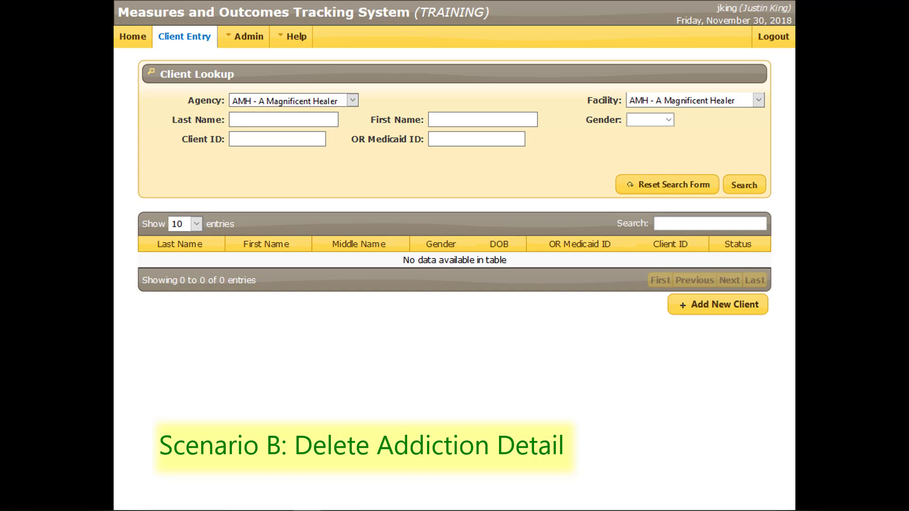
Look up the client by last name and delete the addiction info from the behavioral health episode admitted 01/04/2017.
{"action": "type", "text": "Capps"}
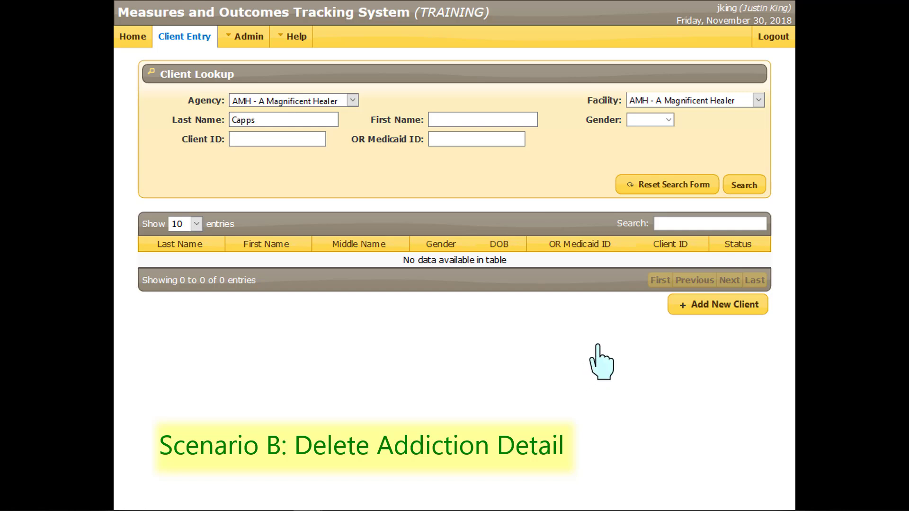
{"action": "left_click", "coordinate": [740, 188]}
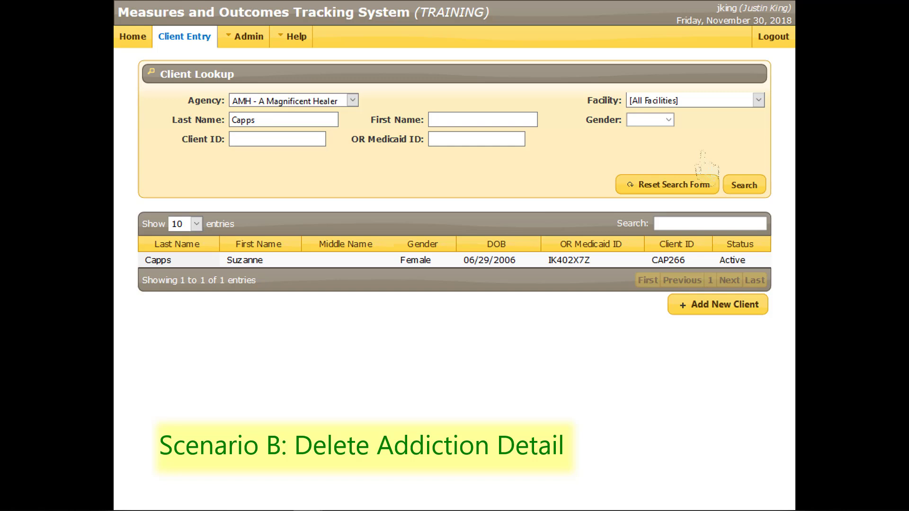
{"action": "left_click", "coordinate": [240, 262]}
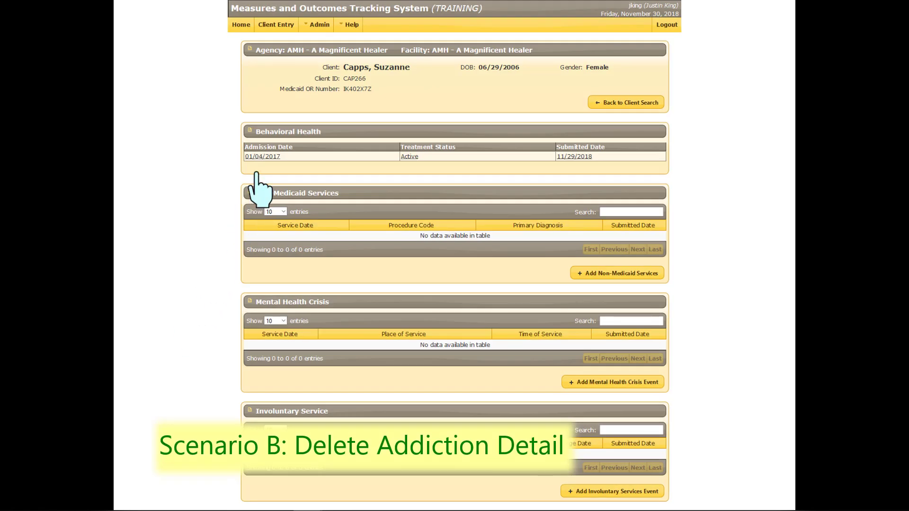
{"action": "left_click", "coordinate": [262, 156]}
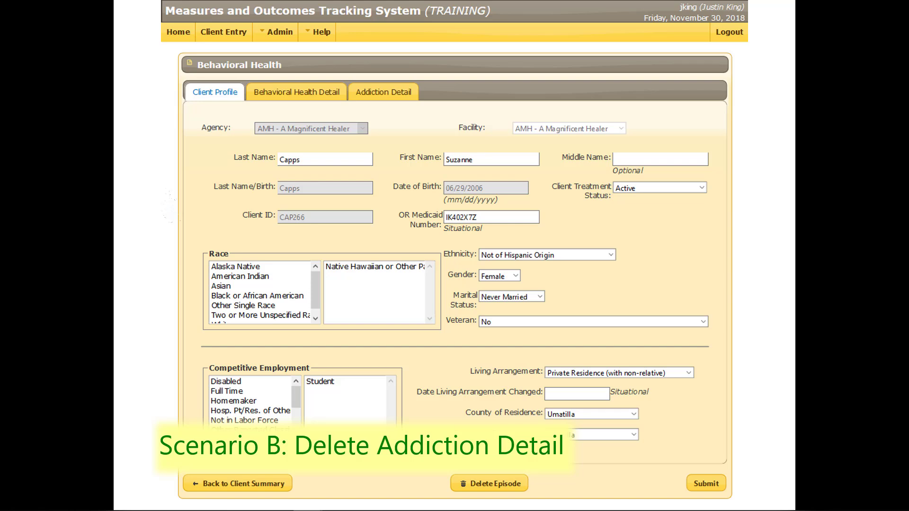
{"action": "left_click", "coordinate": [371, 93]}
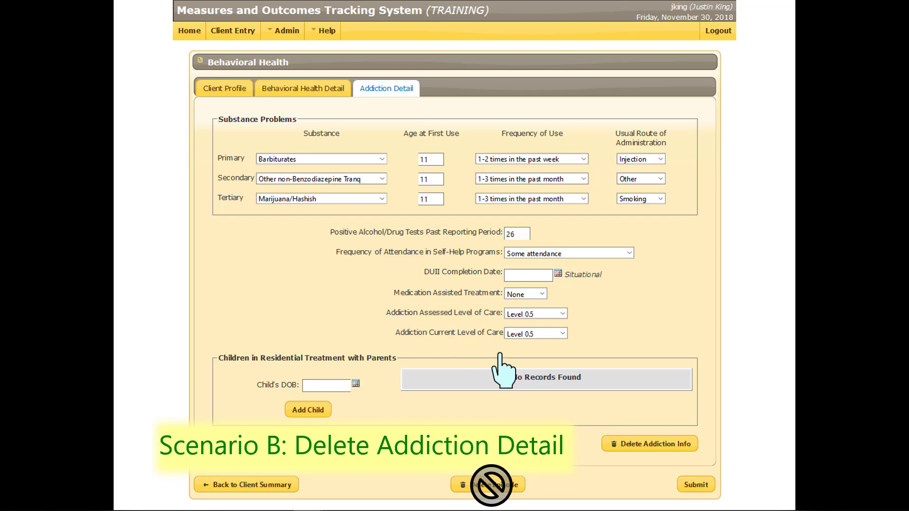
{"action": "left_click", "coordinate": [644, 445]}
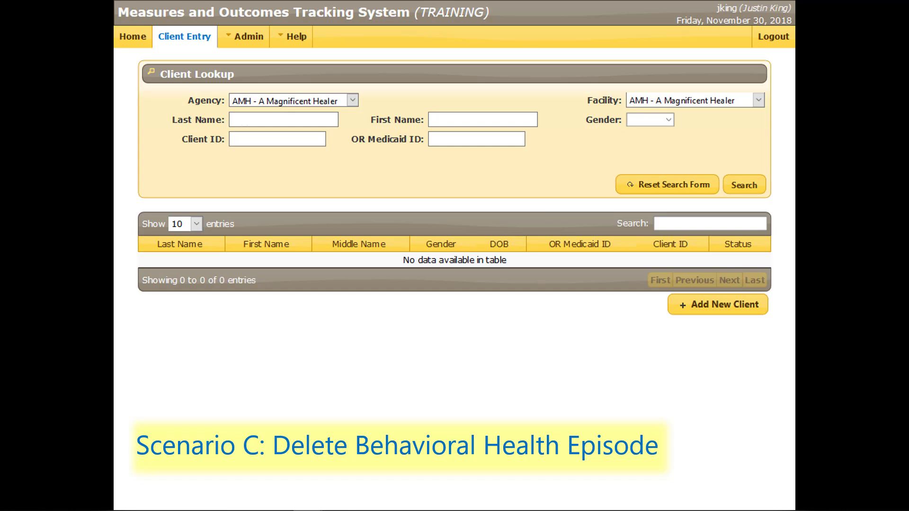
Look up the client by last name and delete the behavioral health episode admitted 02/15/2018.
{"action": "type", "text": "Sibley"}
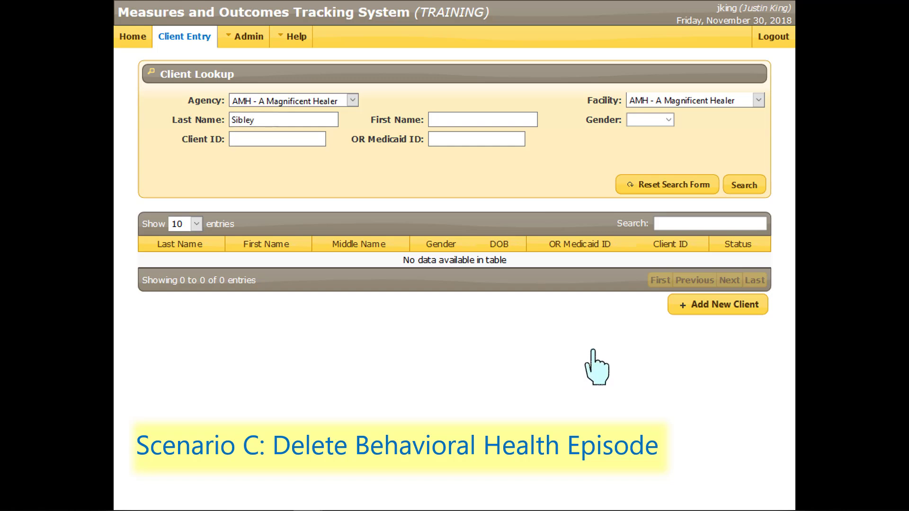
{"action": "left_click", "coordinate": [740, 189]}
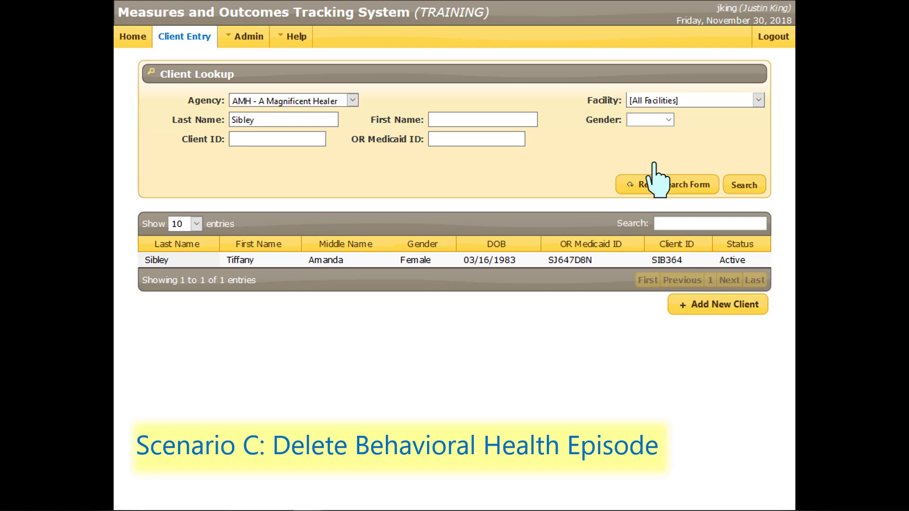
{"action": "left_click", "coordinate": [240, 261]}
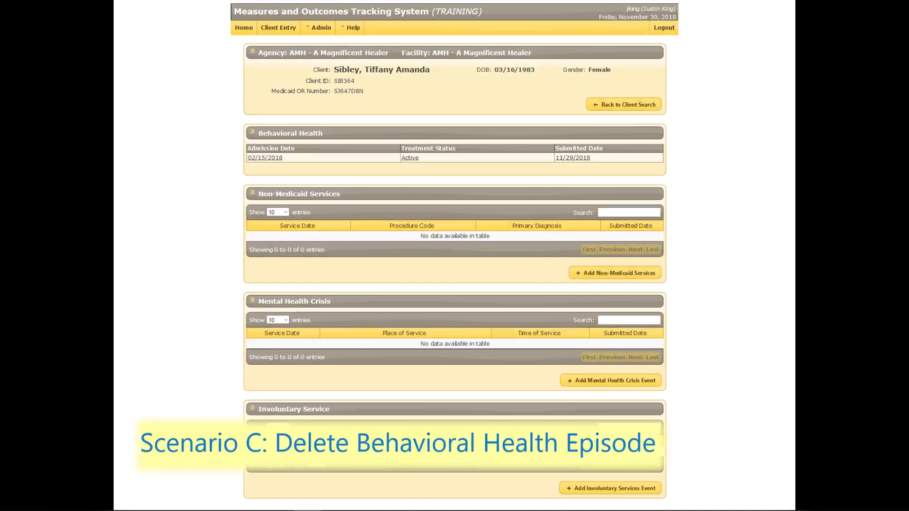
{"action": "left_click", "coordinate": [263, 156]}
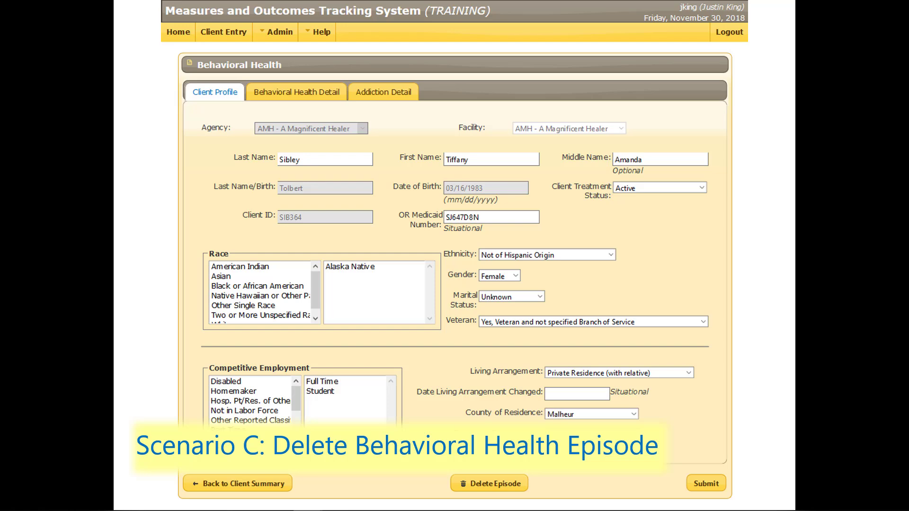
{"action": "left_click", "coordinate": [489, 483]}
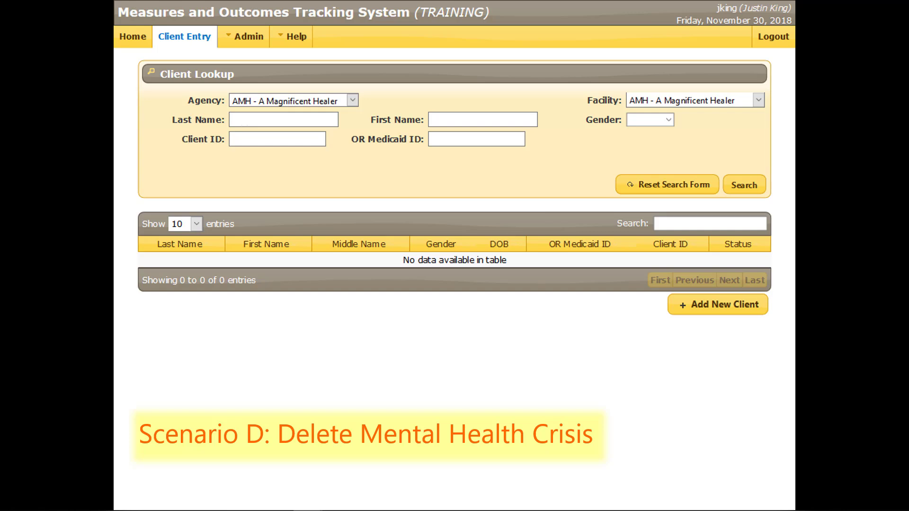
Look up the client by last name and open the Mental Health Crisis details of the 07/04/2018 crisis event.
{"action": "type", "text": "Monroe"}
{"action": "left_click", "coordinate": [744, 185]}
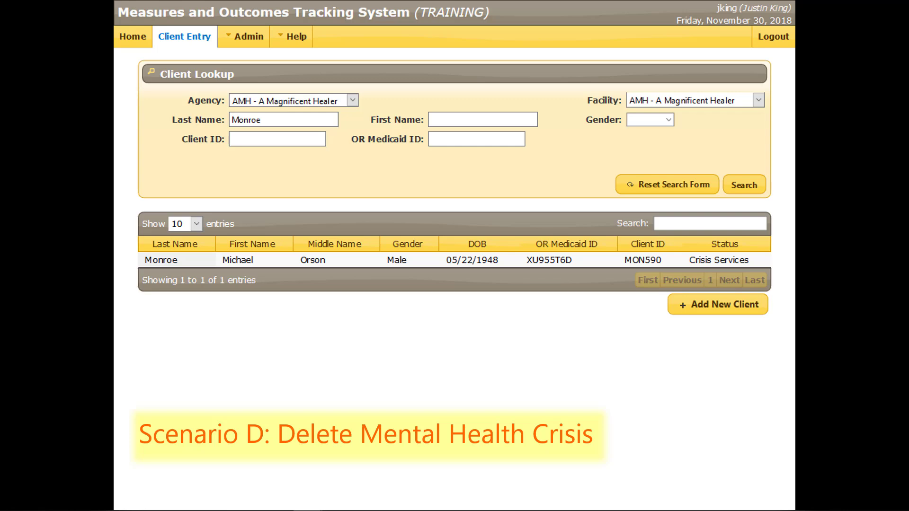
{"action": "left_click", "coordinate": [248, 260]}
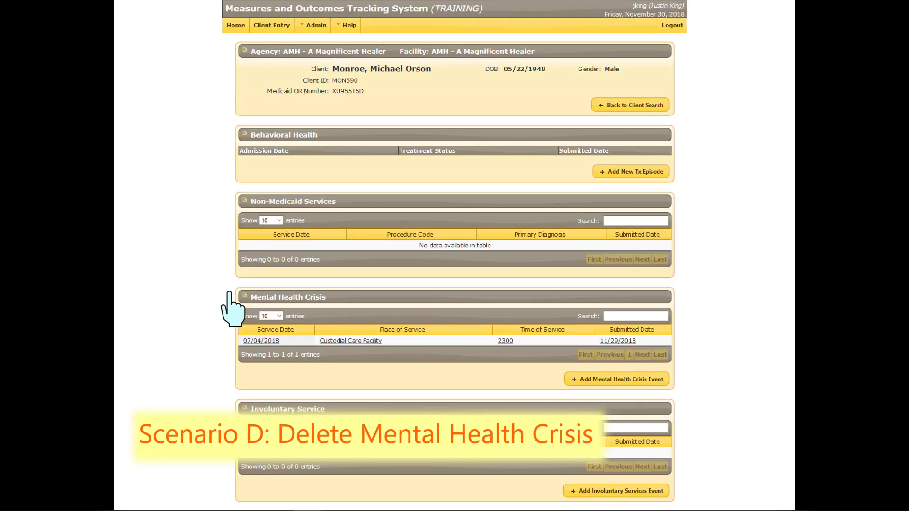
{"action": "left_click", "coordinate": [262, 341]}
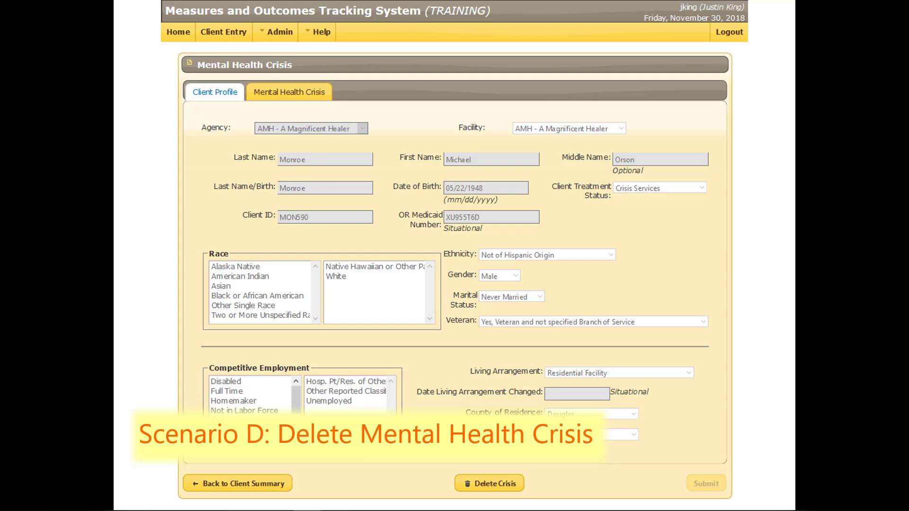
{"action": "left_click", "coordinate": [290, 92]}
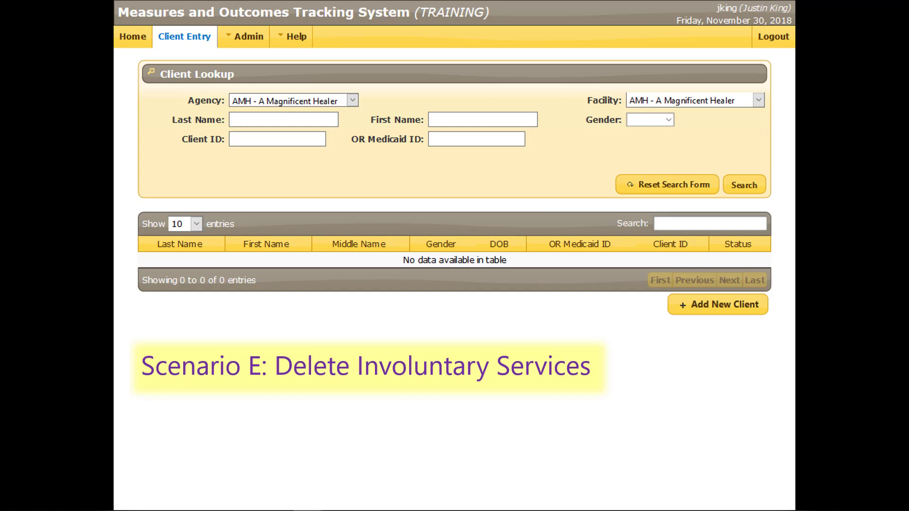
Look up the client by last name and open the Involuntary Service details of the petition dated 04/16/2018.
{"action": "type", "text": "Appleton"}
{"action": "left_click", "coordinate": [742, 186]}
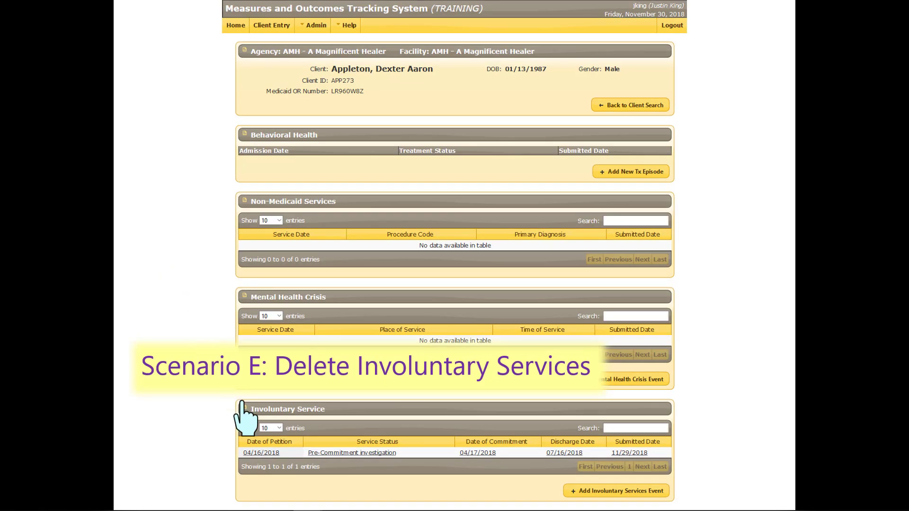
{"action": "left_click", "coordinate": [262, 453]}
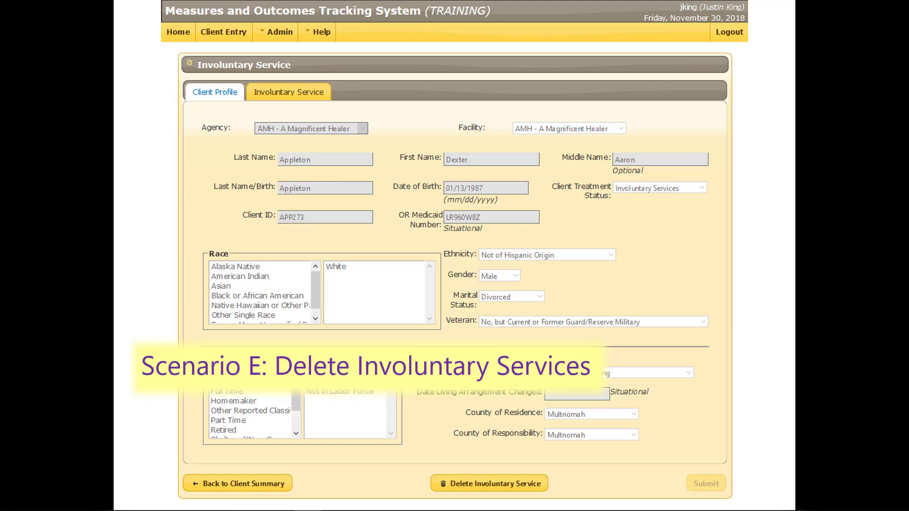
{"action": "left_click", "coordinate": [276, 92]}
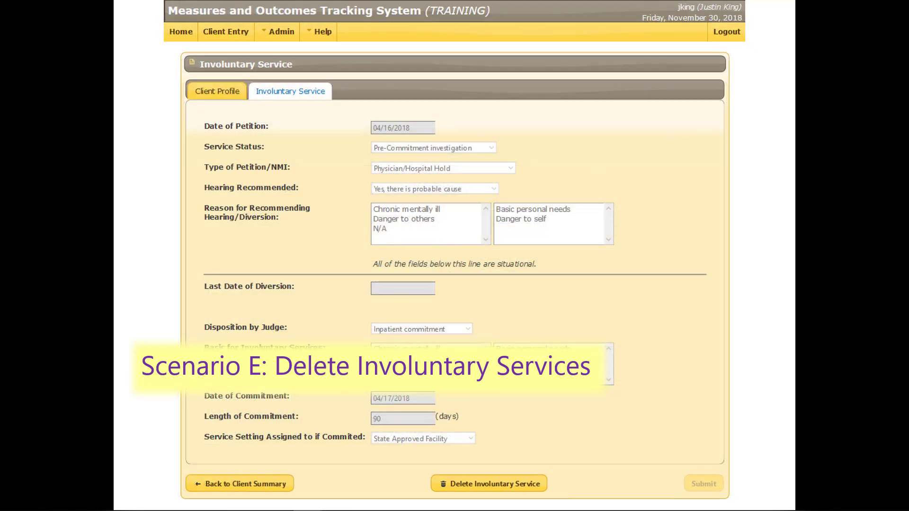